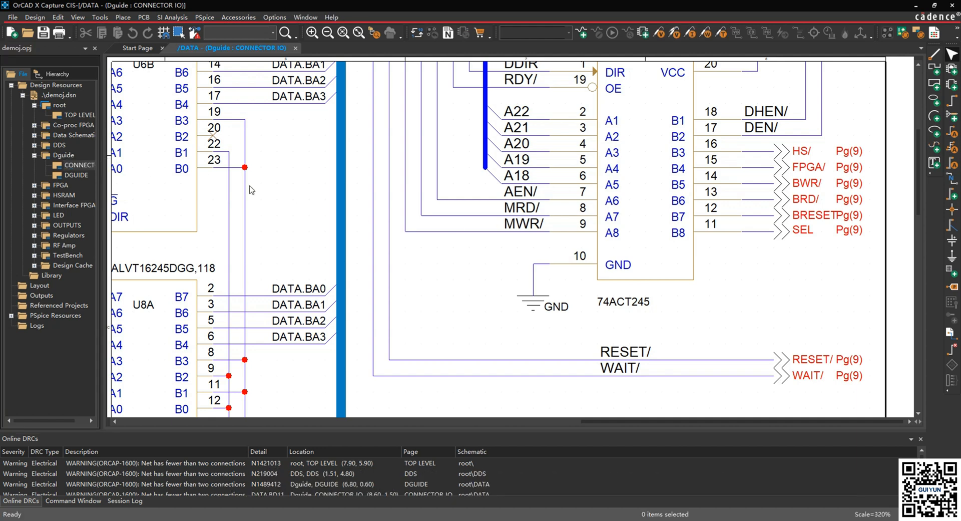
List the off-page connectors of the CONNECTOR IO page in the Dguide schematic
{"action": "left_click", "coordinate": [75, 166]}
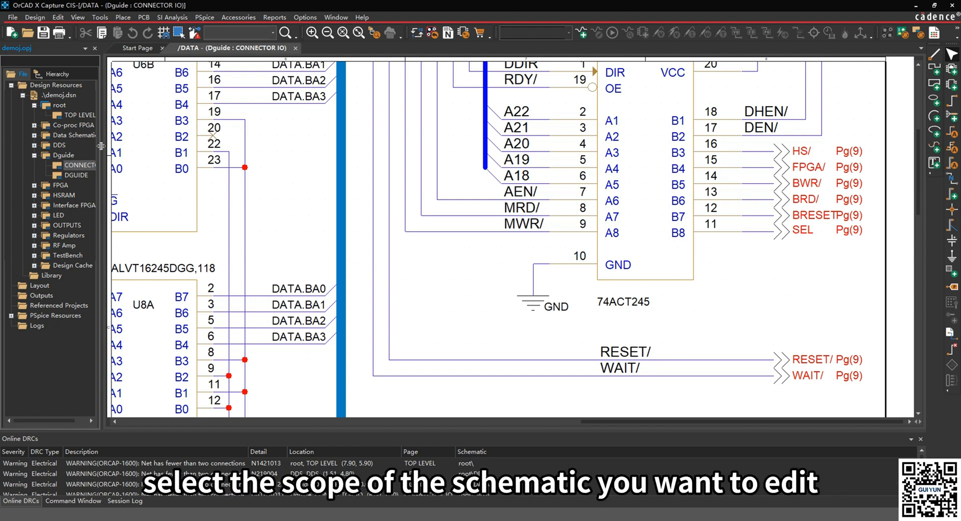
{"action": "left_click", "coordinate": [59, 17]}
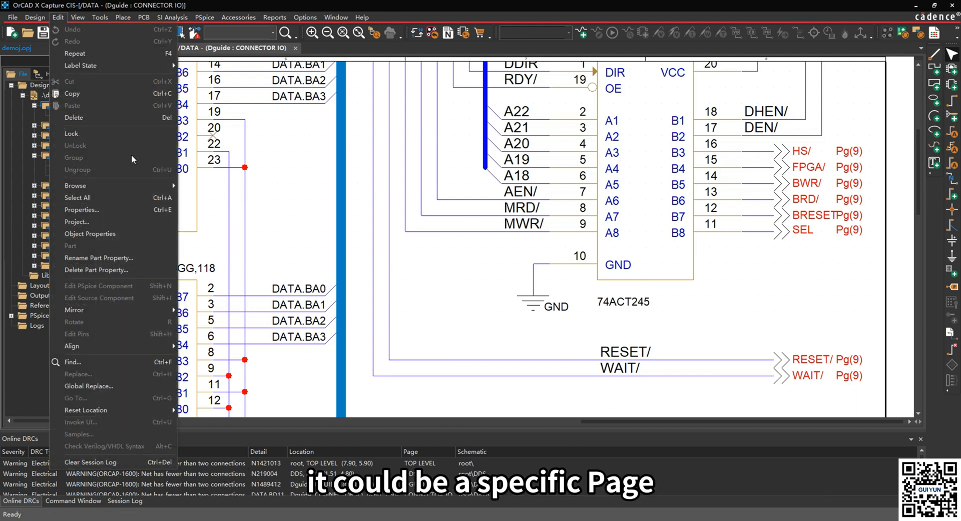
{"action": "mouse_move", "coordinate": [161, 187]}
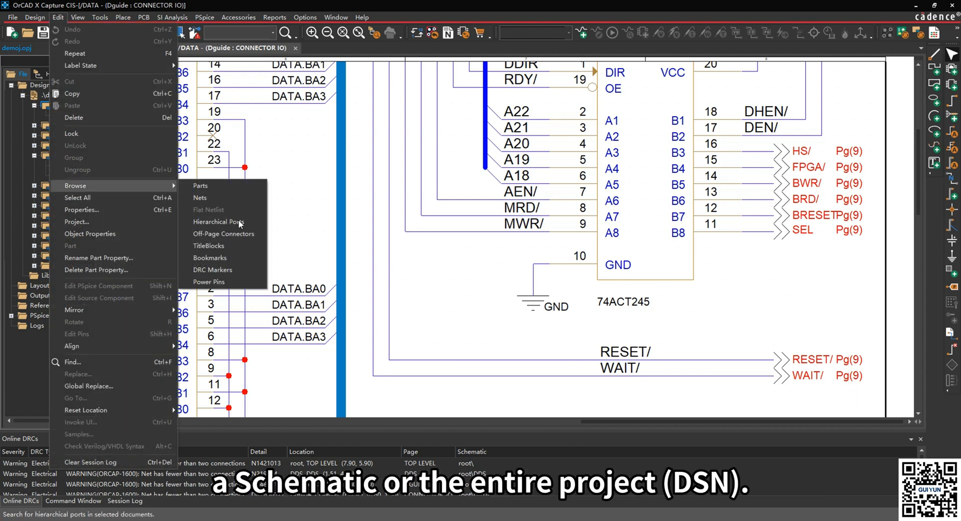
{"action": "left_click", "coordinate": [232, 231]}
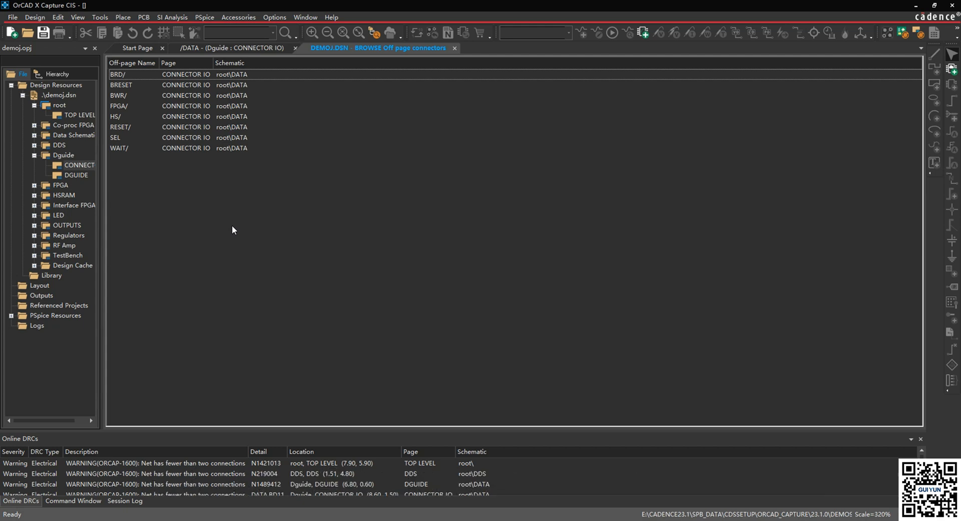
Select all the listed off-page connectors, BRD/ through WAIT/, and open their properties in the Browse Spreadsheet
{"action": "left_click_drag", "start_coordinate": [233, 223], "coordinate": [166, 80]}
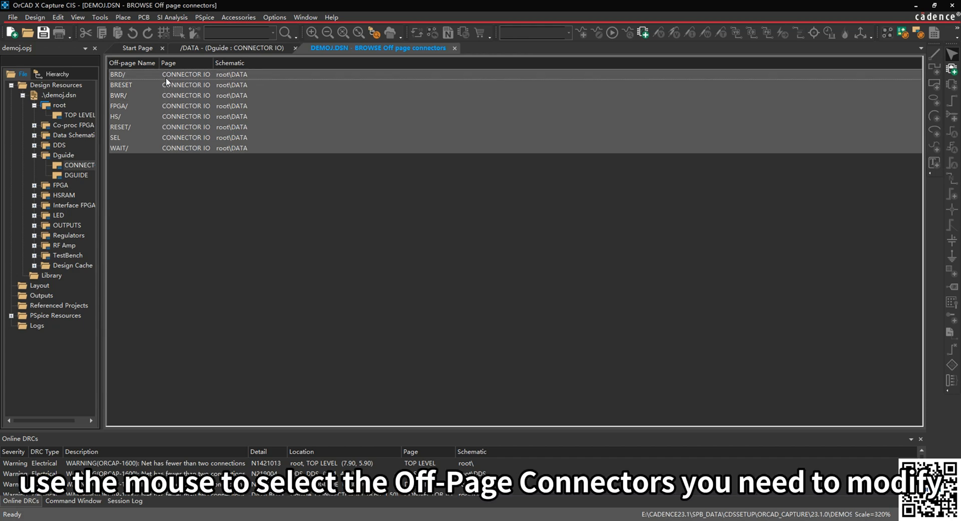
{"action": "left_click", "coordinate": [58, 18]}
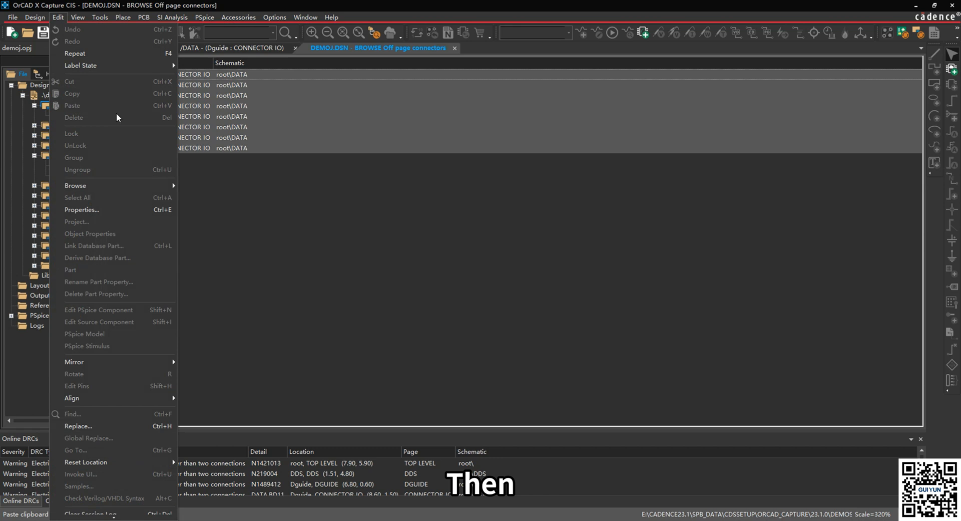
{"action": "left_click", "coordinate": [127, 213]}
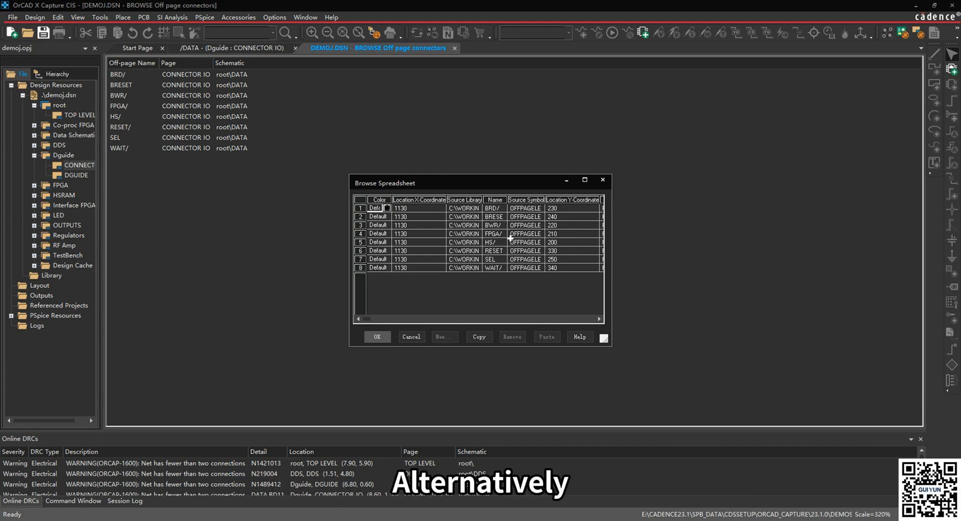
Rename off-page connector BRD/ to BRD/2 and BRESET to BRESET3 in the property spreadsheet
{"action": "left_click", "coordinate": [504, 208]}
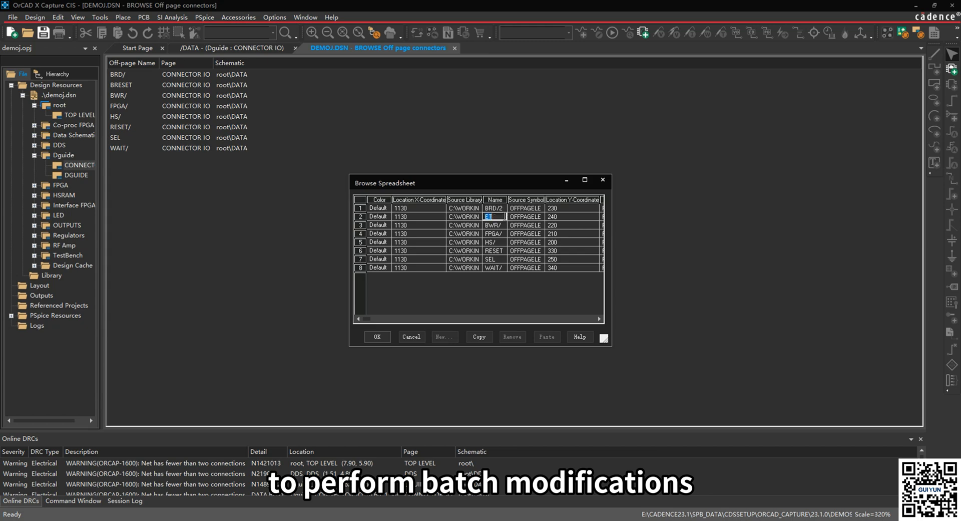
{"action": "left_click", "coordinate": [494, 217]}
{"action": "type", "text": "2"}
Copy all eight connector names from the Name column and paste them into the empty Excel sheet starting at A1
{"action": "left_click_drag", "start_coordinate": [495, 208], "coordinate": [493, 268]}
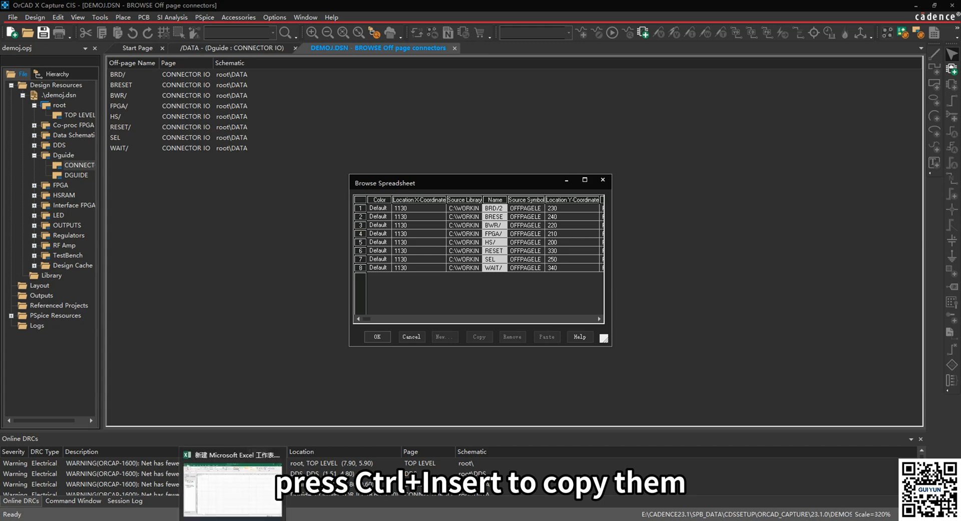
{"action": "left_click", "coordinate": [233, 520]}
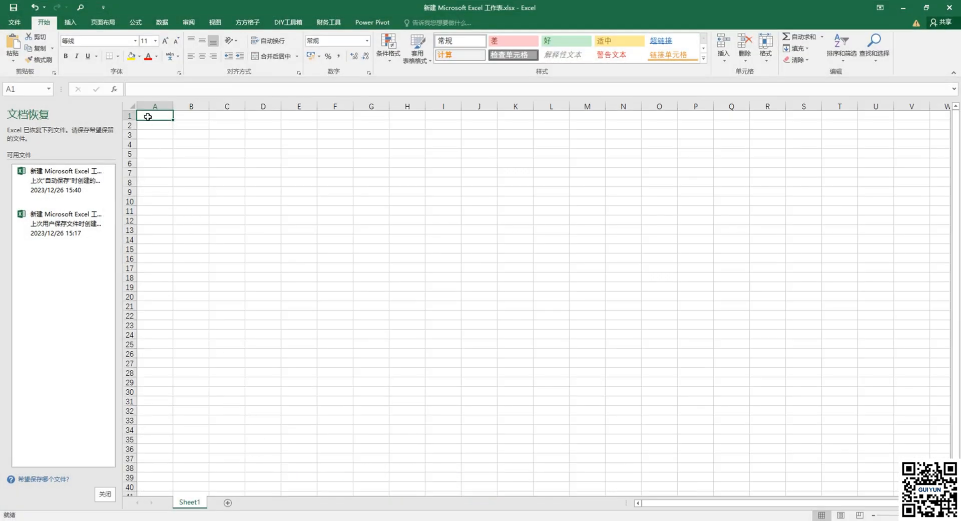
{"action": "type", "text": "BRD/2 BRESET3 BWR/ FPGA/ HS/ RESET/ SEL WAIT/"}
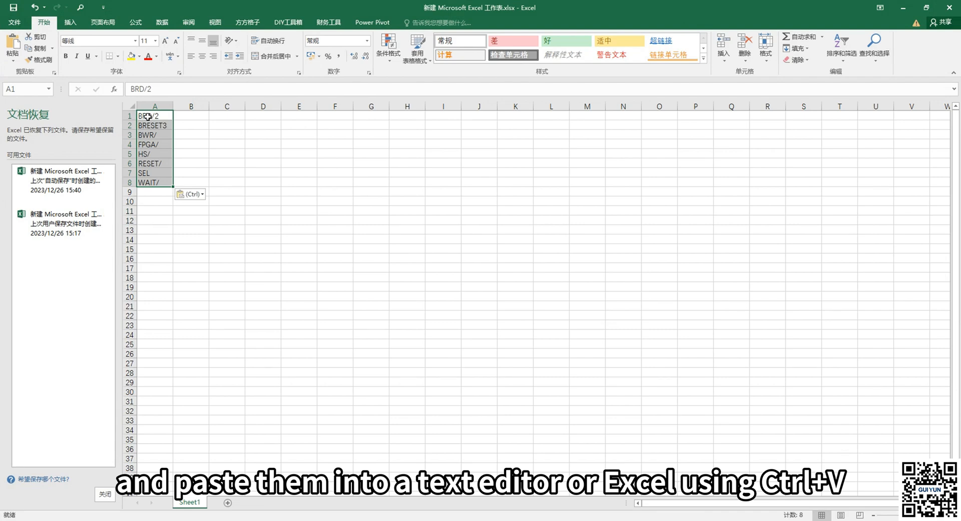
Change the names in column A to BWR/2, FPGA/1, HS/3 and RESET/4
{"action": "double_click", "coordinate": [165, 134]}
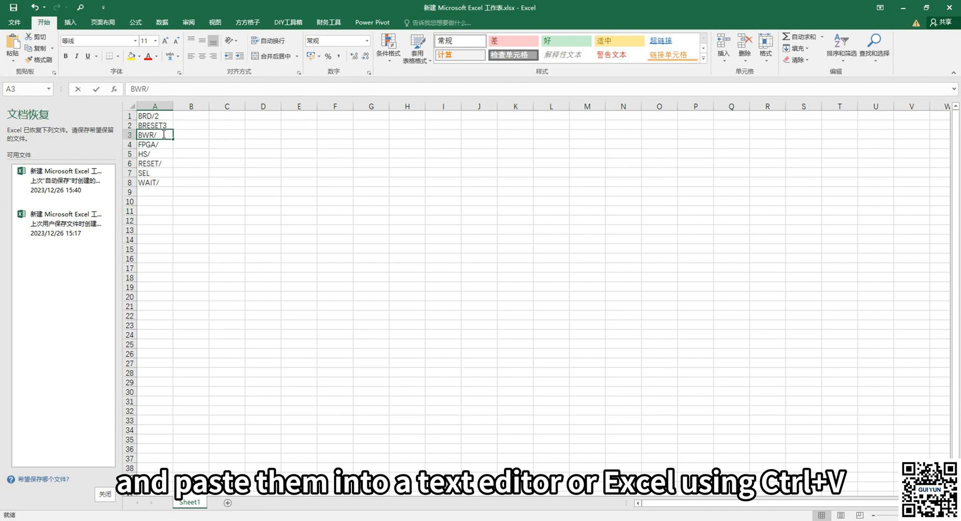
{"action": "type", "text": "2"}
{"action": "double_click", "coordinate": [165, 154]}
{"action": "type", "text": "3"}
{"action": "double_click", "coordinate": [166, 145]}
{"action": "type", "text": "1"}
{"action": "double_click", "coordinate": [166, 165]}
{"action": "type", "text": "4"}
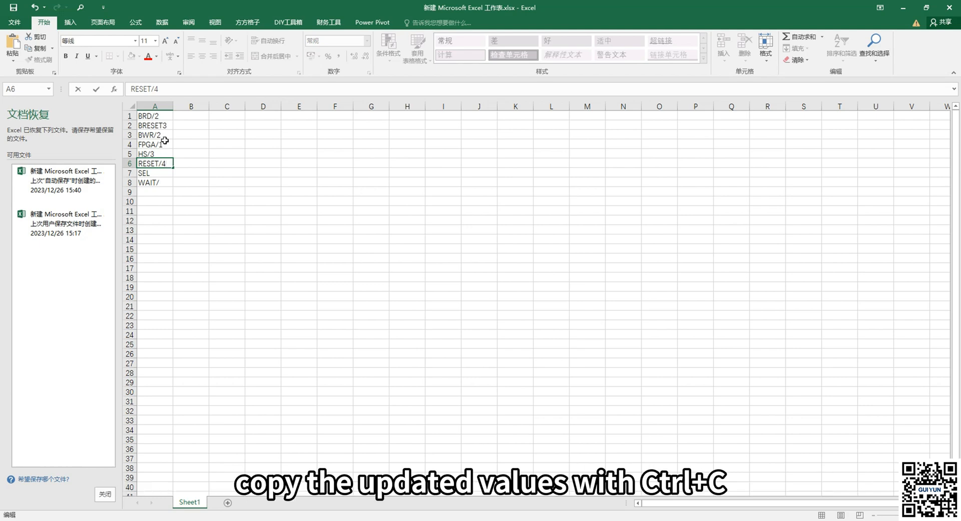
Copy the updated names in A1:A8 and paste them over the Name column of OrCAD Capture's Browse Spreadsheet
{"action": "left_click_drag", "start_coordinate": [159, 116], "coordinate": [162, 189]}
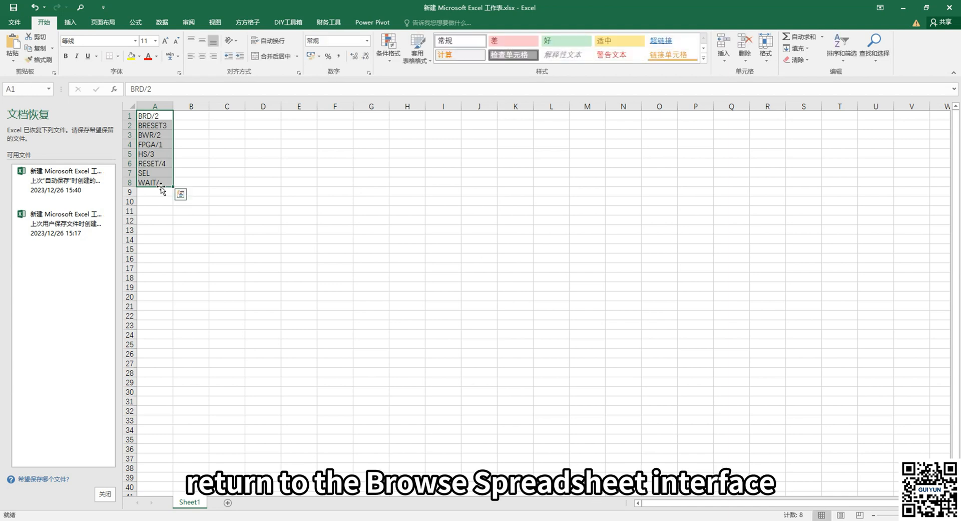
{"action": "key", "text": "ctrl+c"}
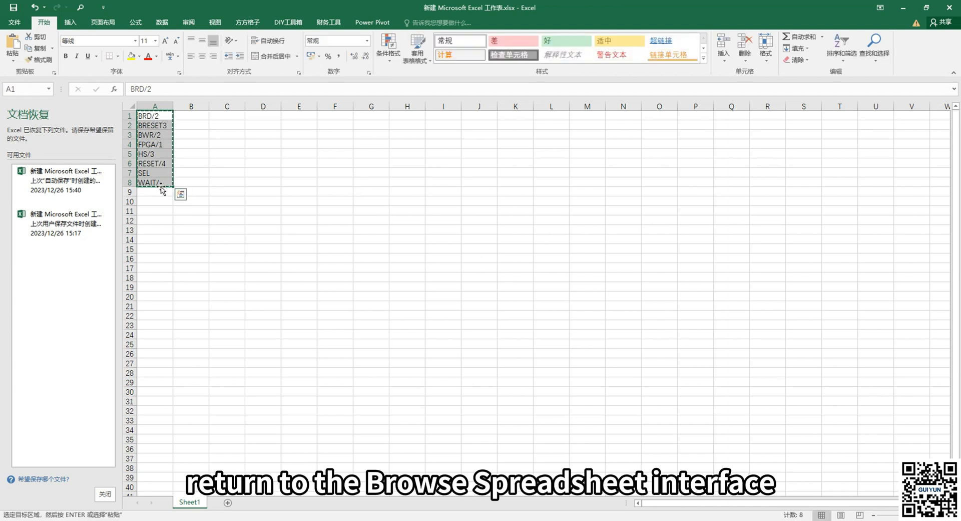
{"action": "left_click", "coordinate": [301, 520]}
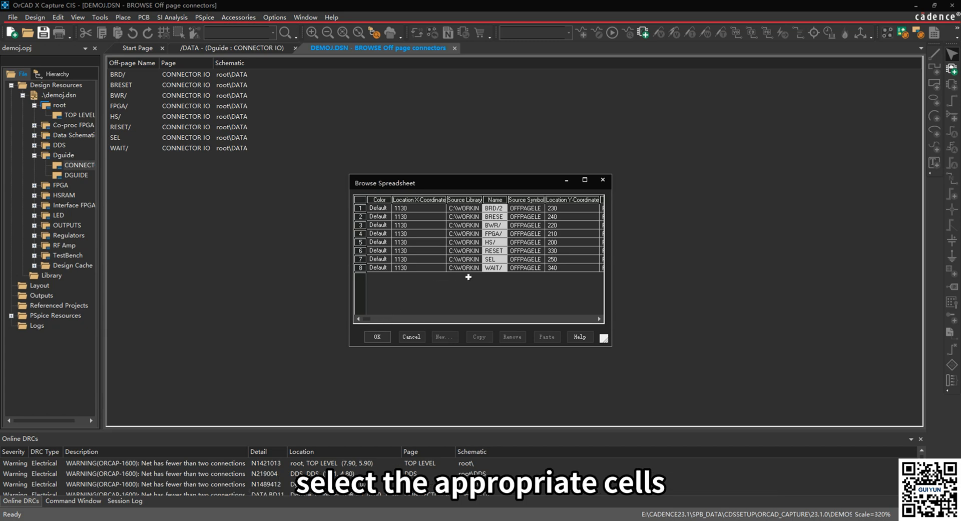
{"action": "left_click", "coordinate": [496, 199]}
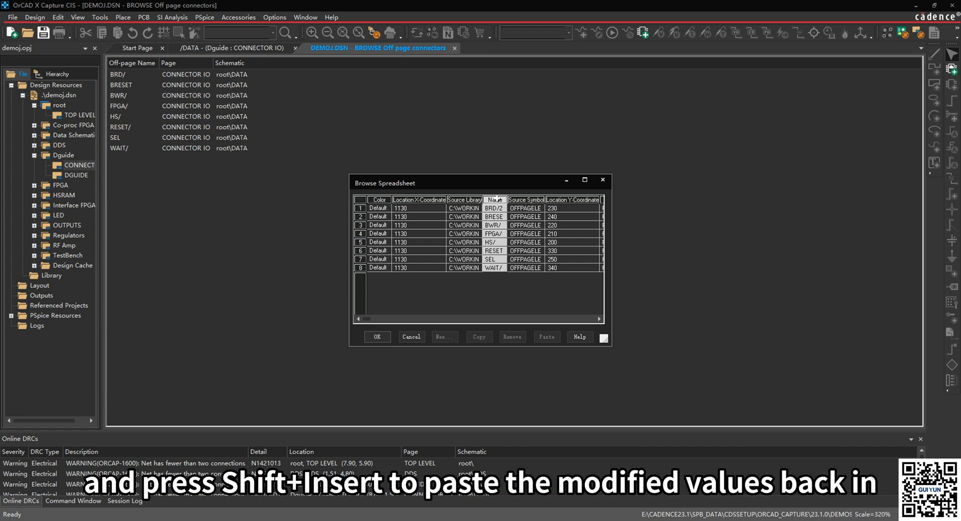
{"action": "key", "text": "shift+Insert"}
Apply the connector name changes, accepting the loss of undo history, and return to the CONNECTOR IO schematic page
{"action": "left_click", "coordinate": [379, 337]}
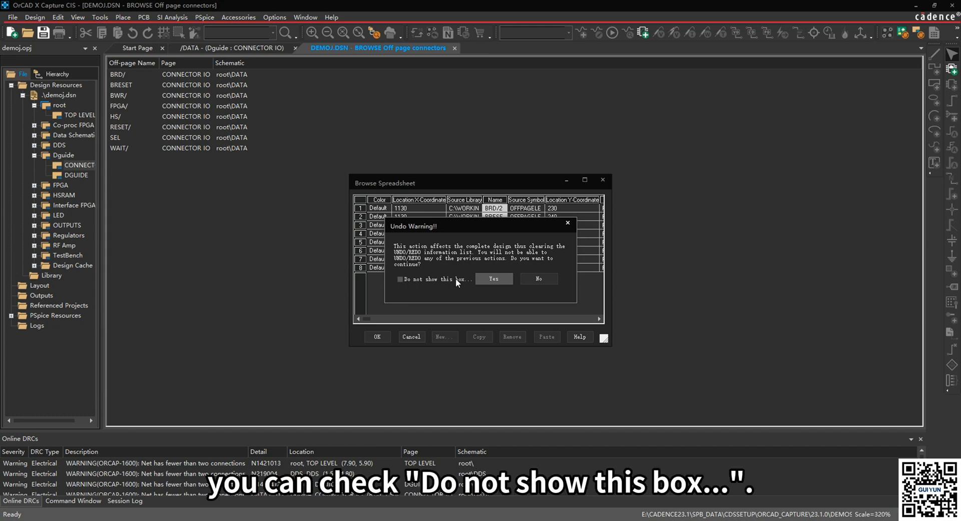
{"action": "left_click", "coordinate": [491, 281]}
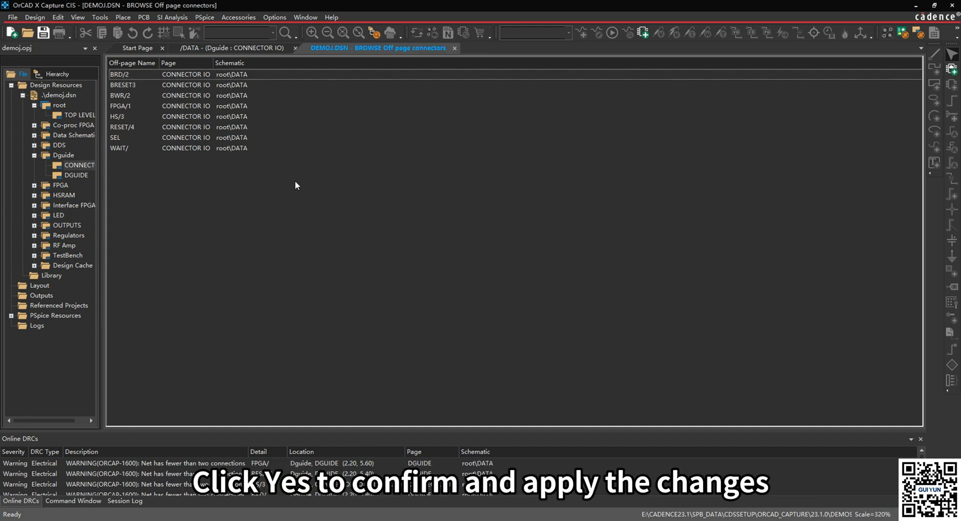
{"action": "left_click", "coordinate": [244, 51]}
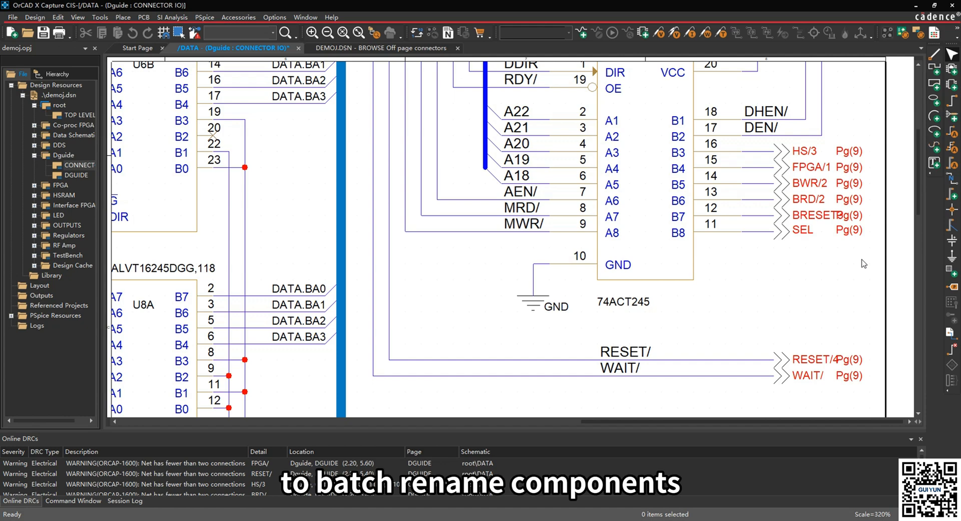
List the parts of the CONNECTOR IO page, using the occurrences mode
{"action": "scroll", "coordinate": [855, 257], "scroll_direction": "down", "scroll_amount": 2, "text": "ctrl"}
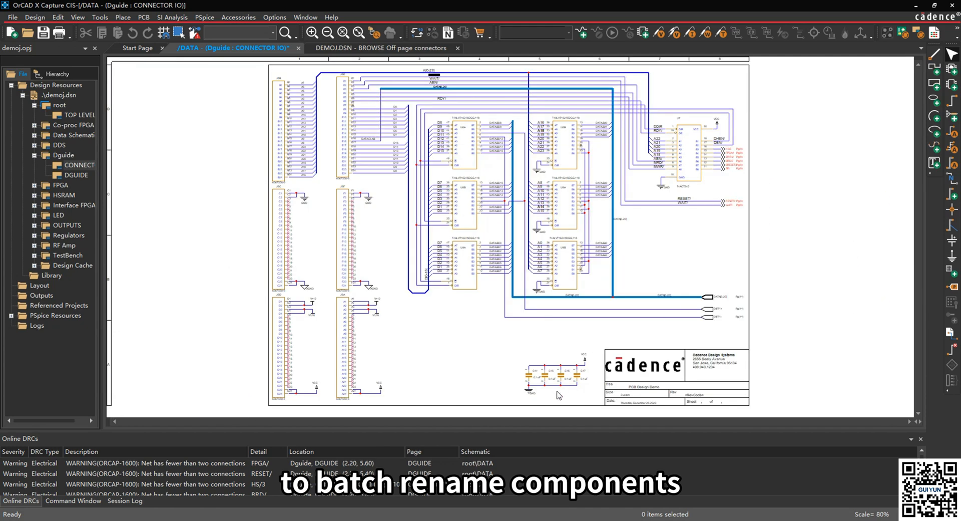
{"action": "scroll", "coordinate": [558, 384], "scroll_direction": "up", "scroll_amount": 2, "text": "ctrl"}
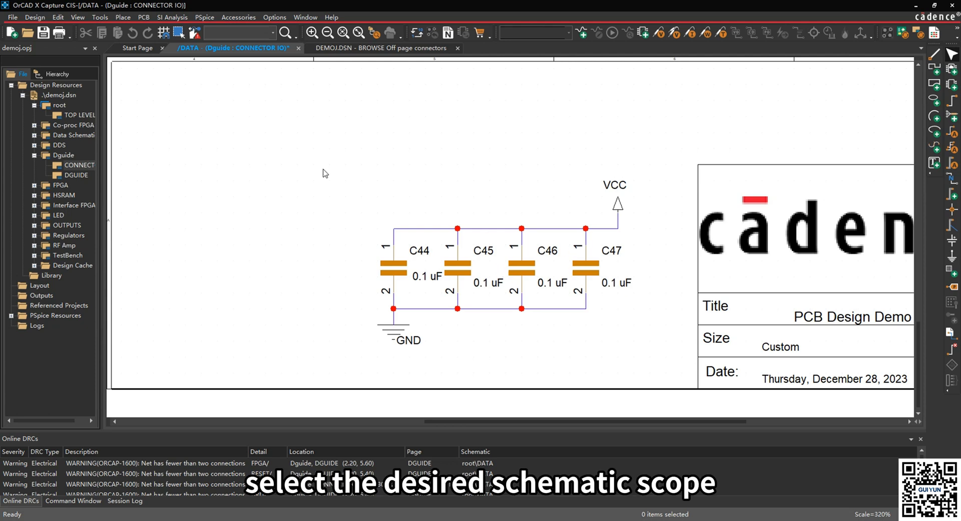
{"action": "left_click", "coordinate": [80, 165]}
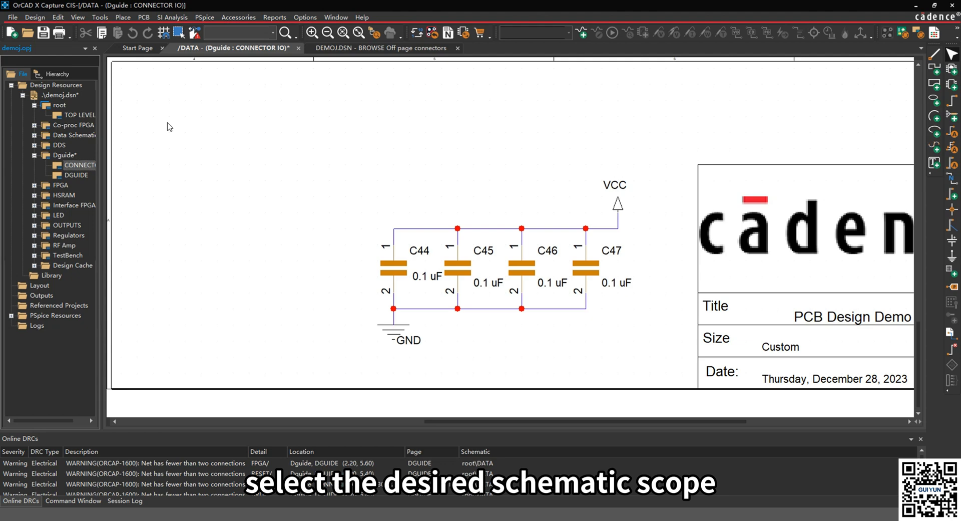
{"action": "left_click", "coordinate": [58, 17]}
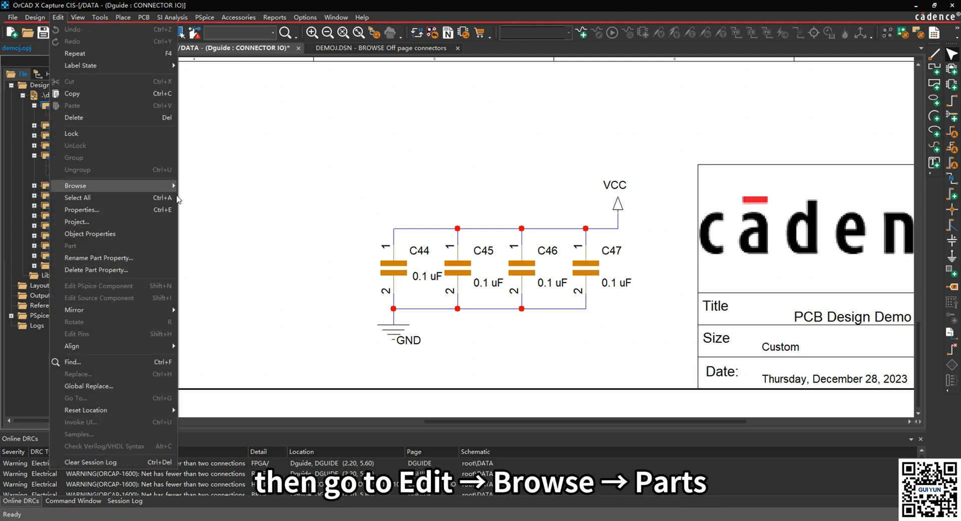
{"action": "mouse_move", "coordinate": [159, 184]}
{"action": "left_click", "coordinate": [190, 188]}
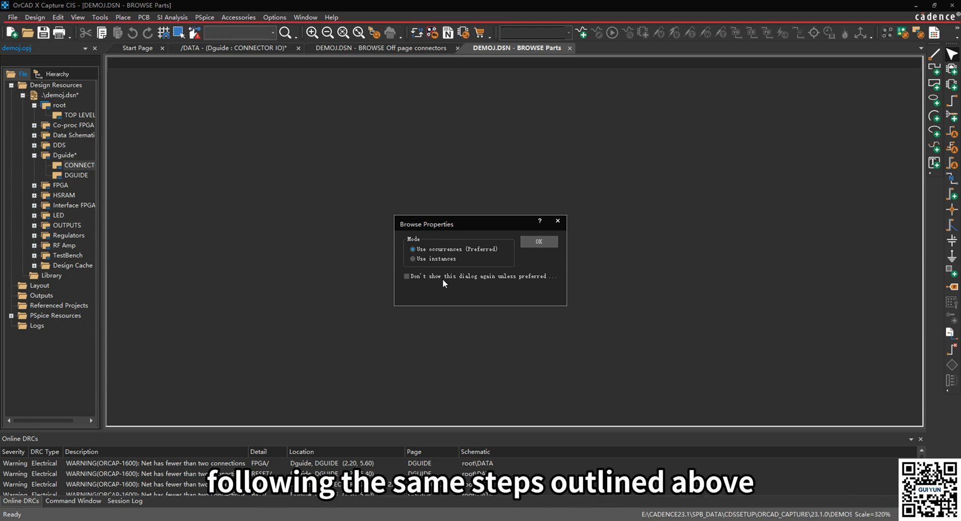
{"action": "left_click", "coordinate": [530, 241]}
Select capacitors C44 through C47 in the parts list and open their properties in the Browse Spreadsheet
{"action": "left_click", "coordinate": [149, 74]}
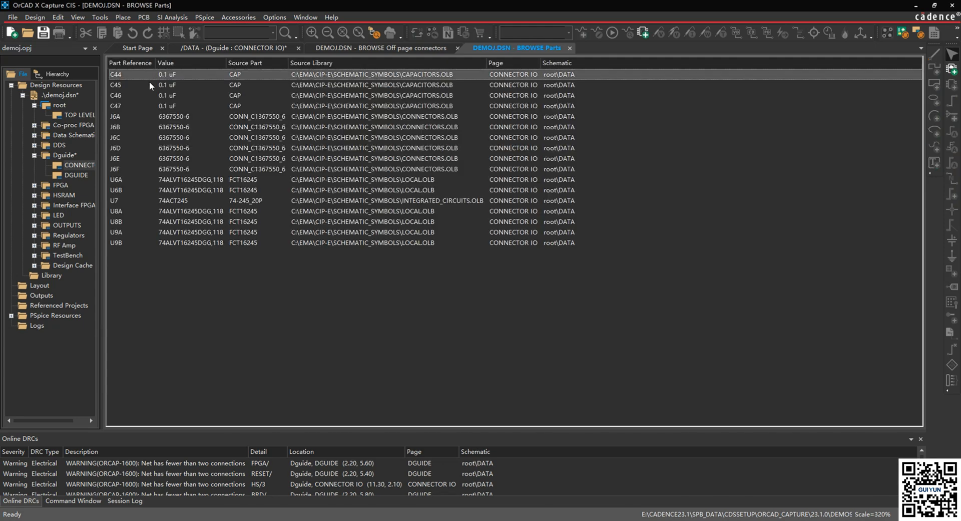
{"action": "left_click", "coordinate": [136, 108], "text": "shift"}
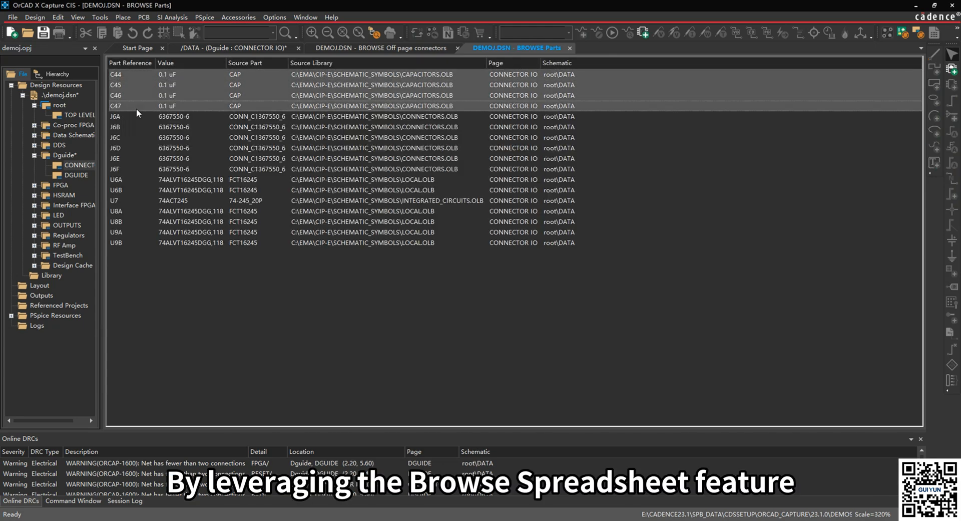
{"action": "key", "text": "ctrl+e"}
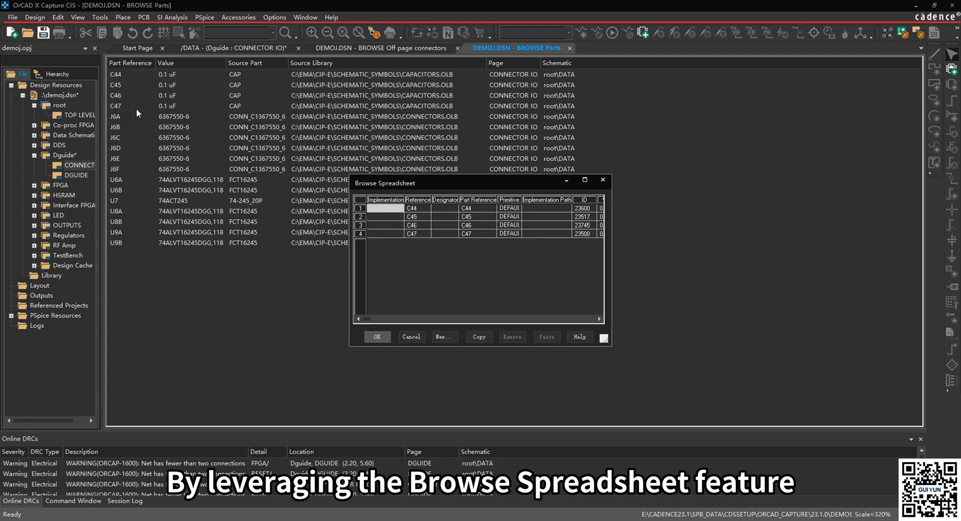
Set the Part Reference values of the four capacitors to C442, C453, C462 and C474
{"action": "left_click", "coordinate": [484, 208]}
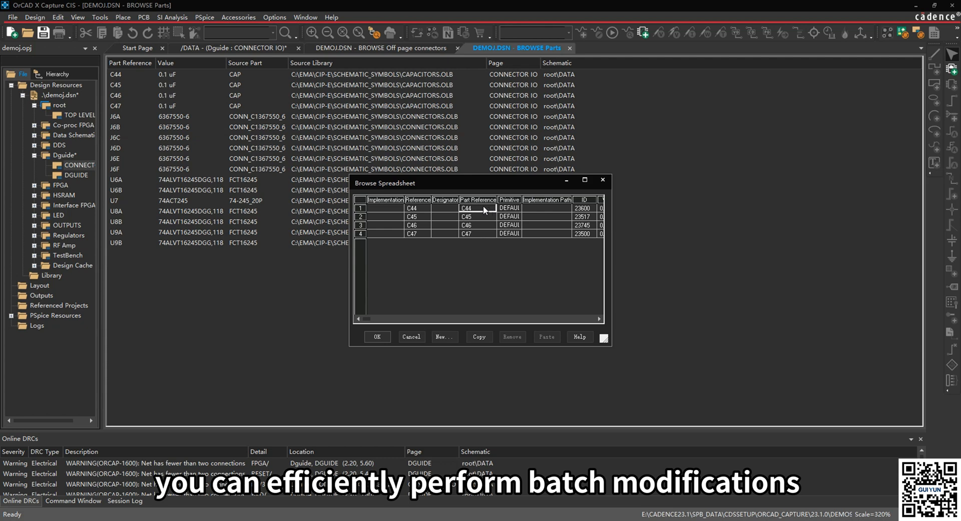
{"action": "left_click", "coordinate": [484, 208]}
{"action": "type", "text": "C442"}
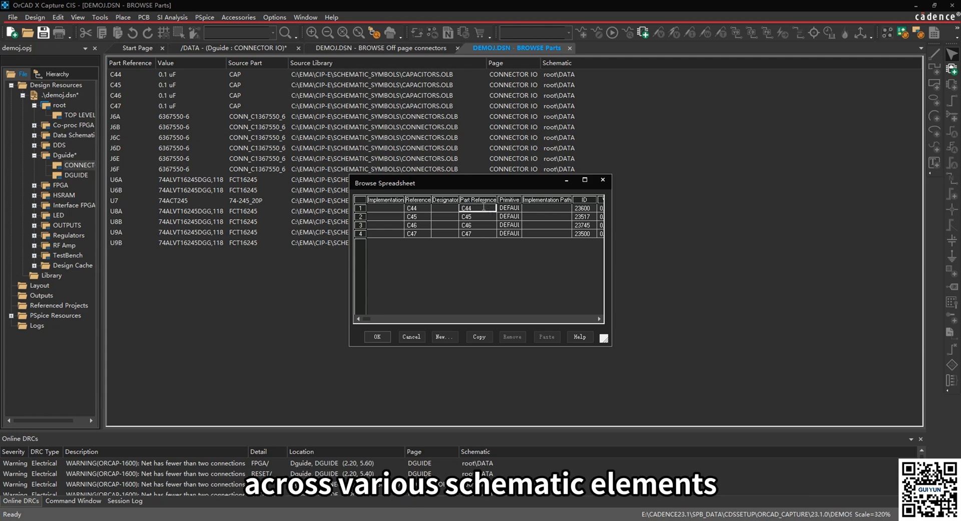
{"action": "double_click", "coordinate": [482, 216]}
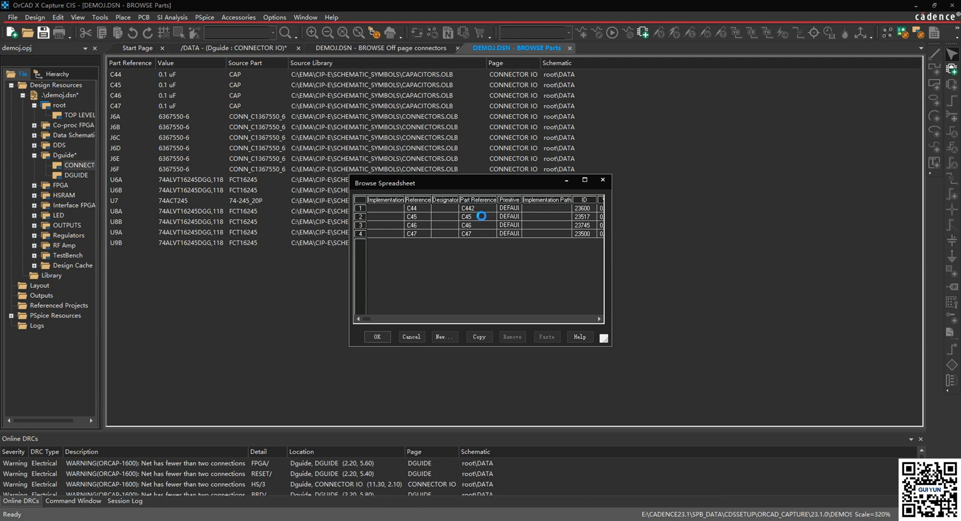
{"action": "type", "text": "3"}
{"action": "double_click", "coordinate": [482, 225]}
{"action": "type", "text": "2"}
{"action": "left_click", "coordinate": [480, 233]}
Apply the new capacitor references, accepting the loss of undo history, and show the capacitors on the CONNECTOR IO page
{"action": "left_click", "coordinate": [382, 337]}
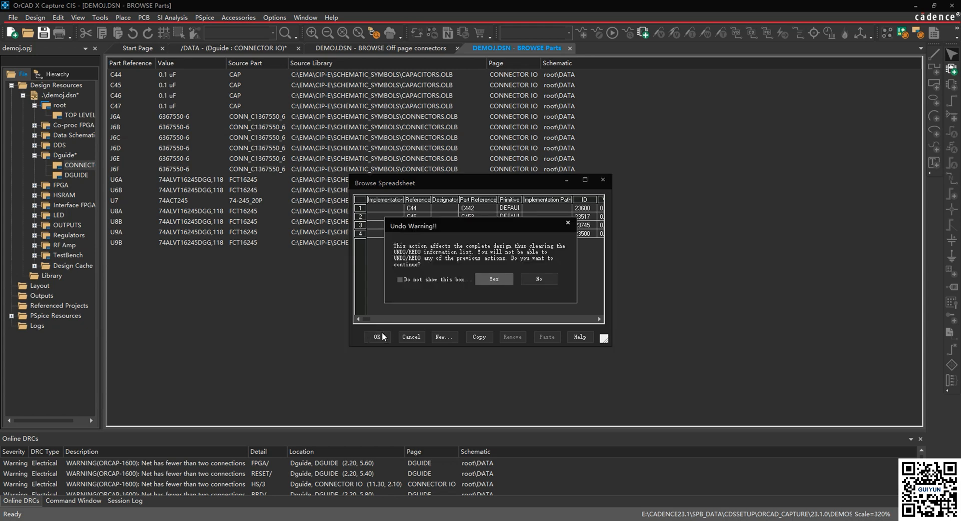
{"action": "left_click", "coordinate": [493, 280]}
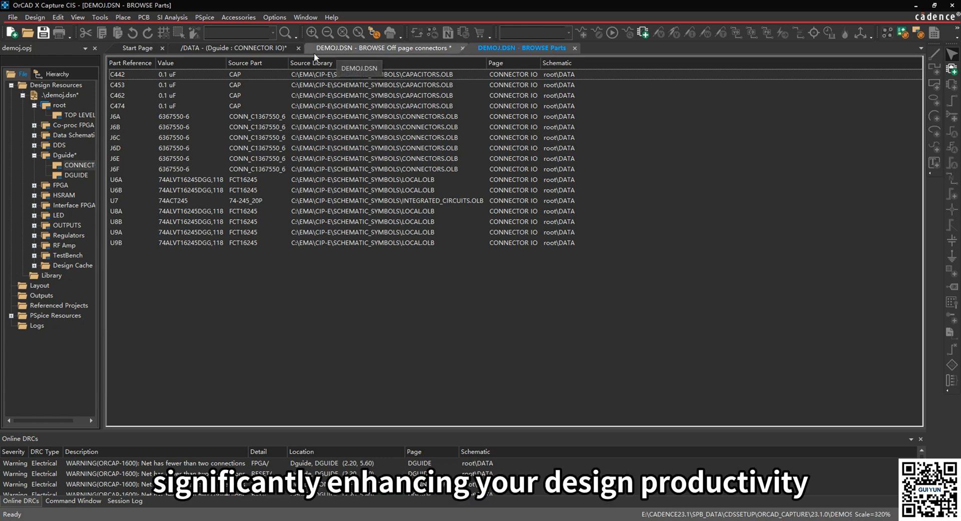
{"action": "left_click", "coordinate": [253, 47]}
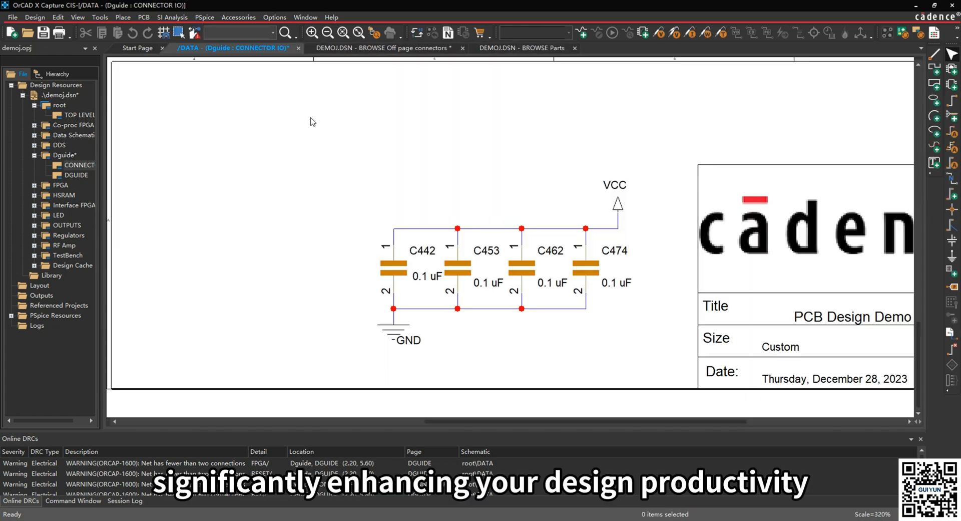